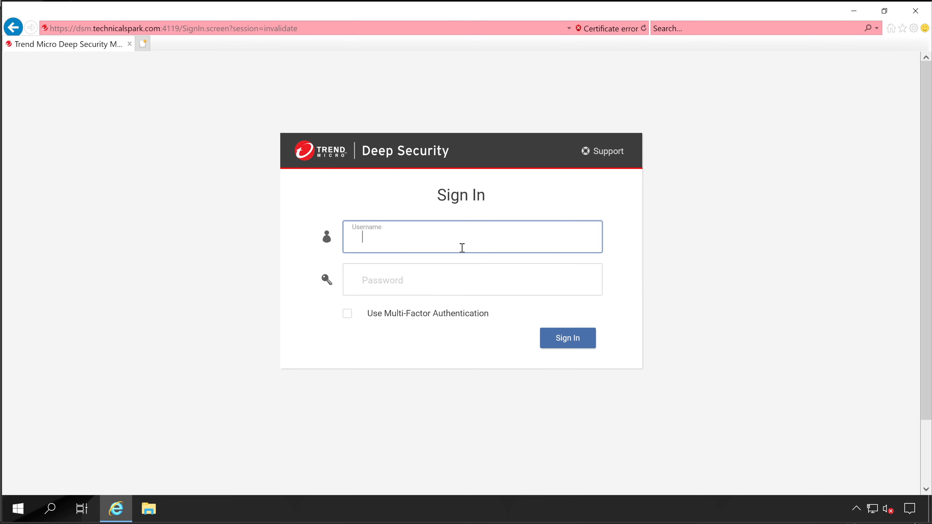
- Sign in to Deep Security Manager with the administrator account username and password
type("MasterAdmin")
key("Tab")
type("*************")
key("Return")
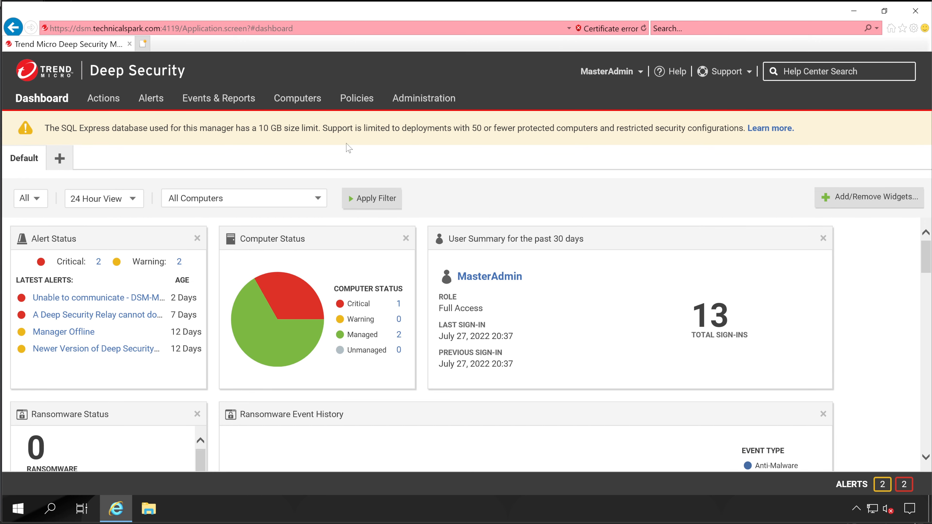
- Go to Administration > Updates > Relay Management and expand the Default Relay Group's two relays
left_click(427, 106)
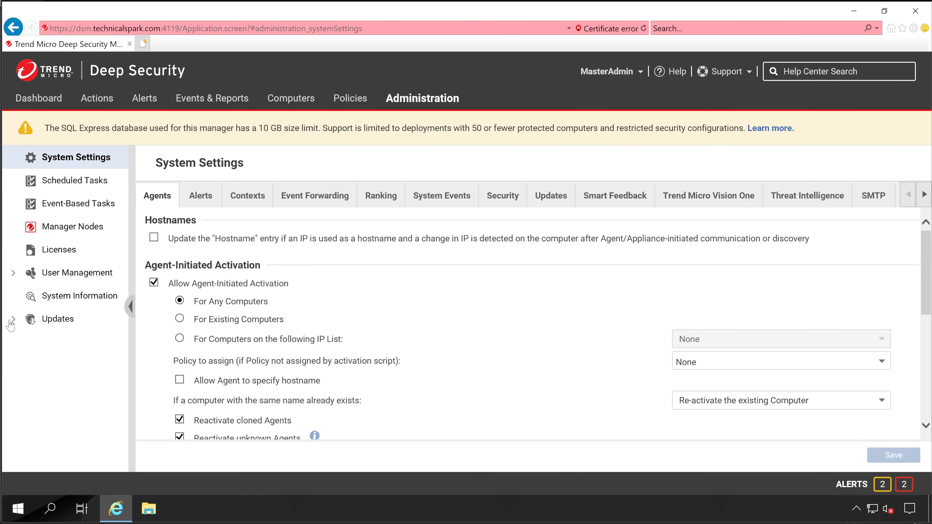
left_click(13, 320)
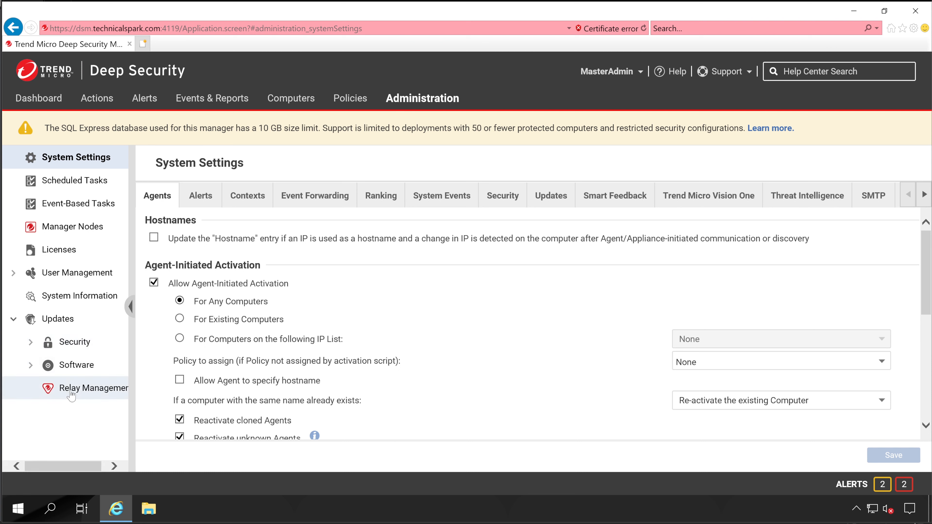
left_click(90, 395)
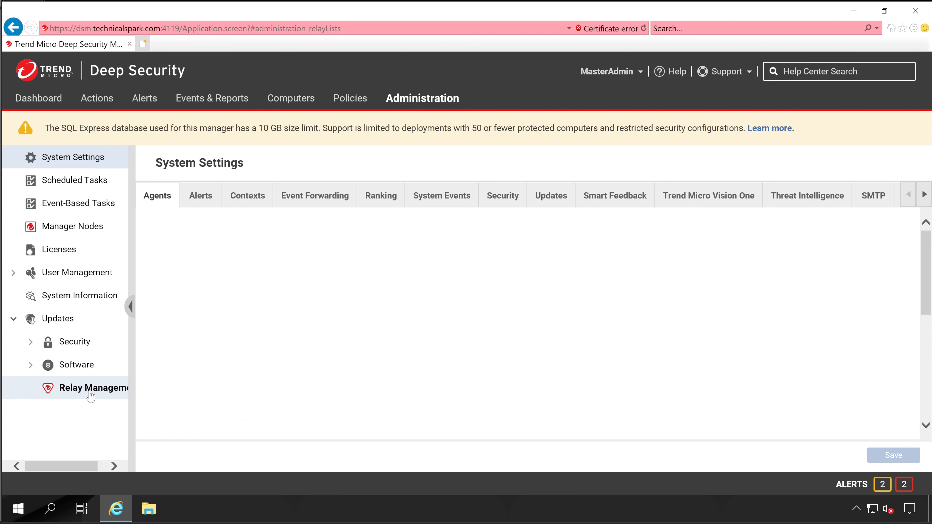
left_click(144, 251)
left_click(257, 315)
- Check that the DSM-MultiNode relay is offline, then list computers and select WS2K19-DC01
left_click(264, 340)
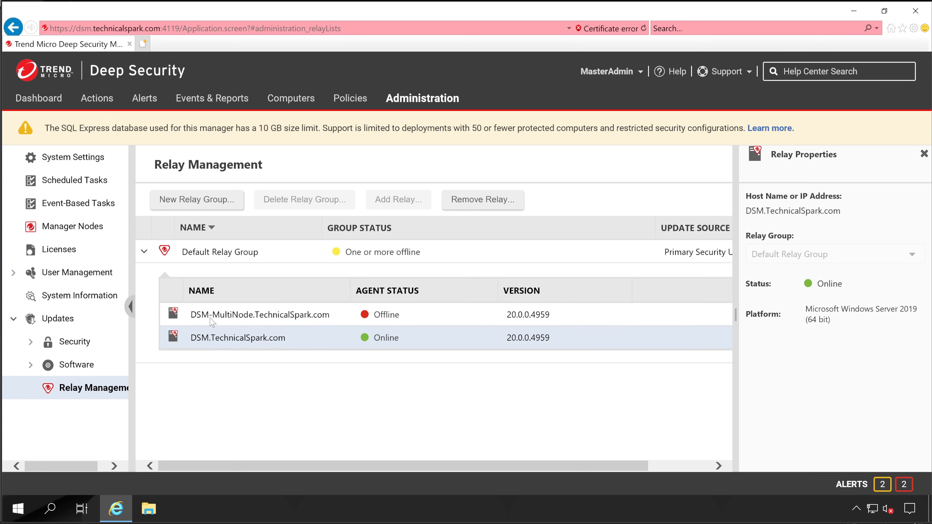
left_click(238, 314)
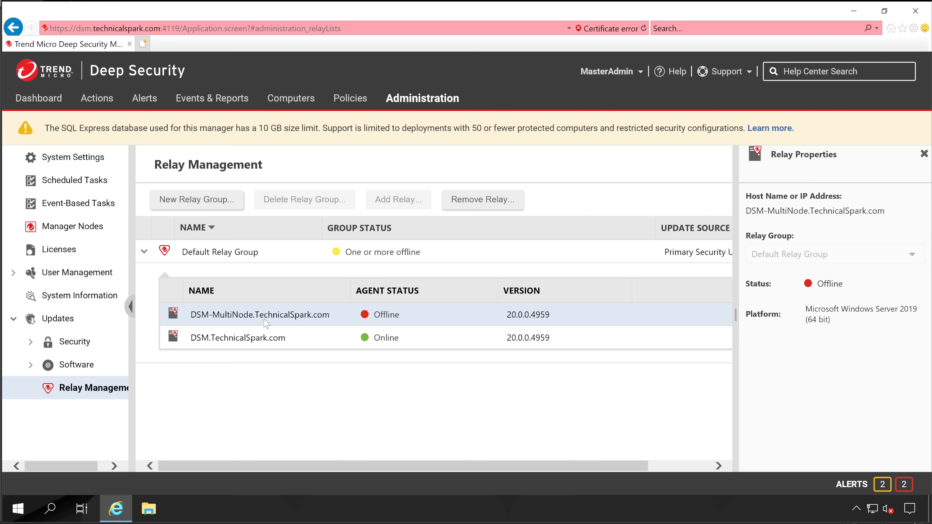
left_click(291, 98)
left_click(218, 315)
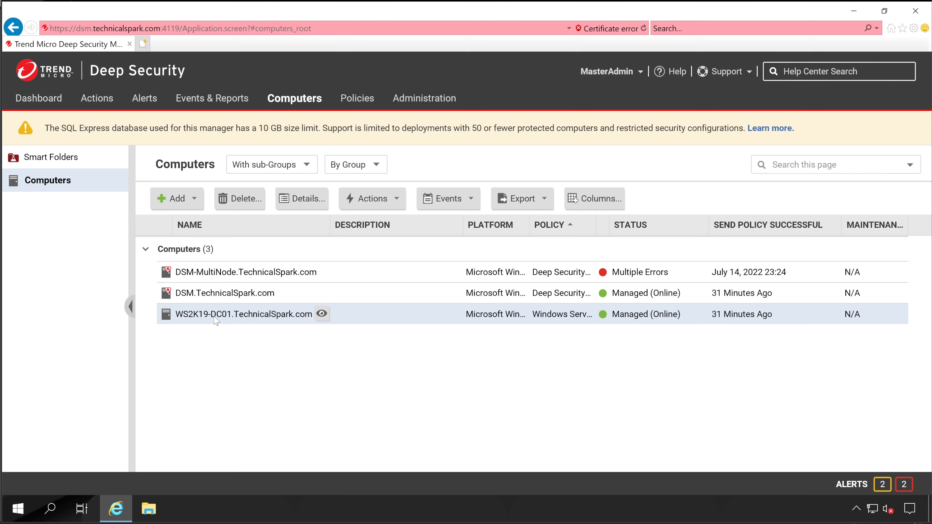
double_click(244, 313)
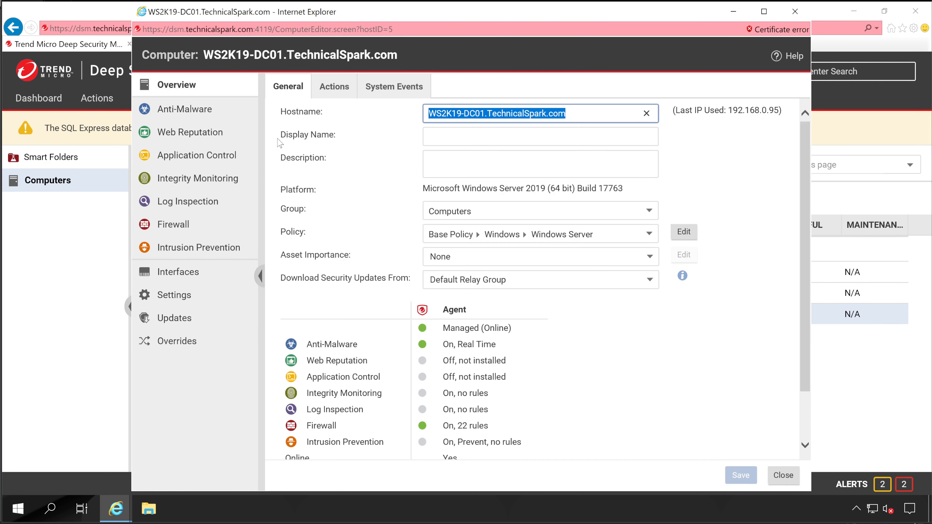
left_click(333, 87)
left_click_drag(456, 277, 530, 271)
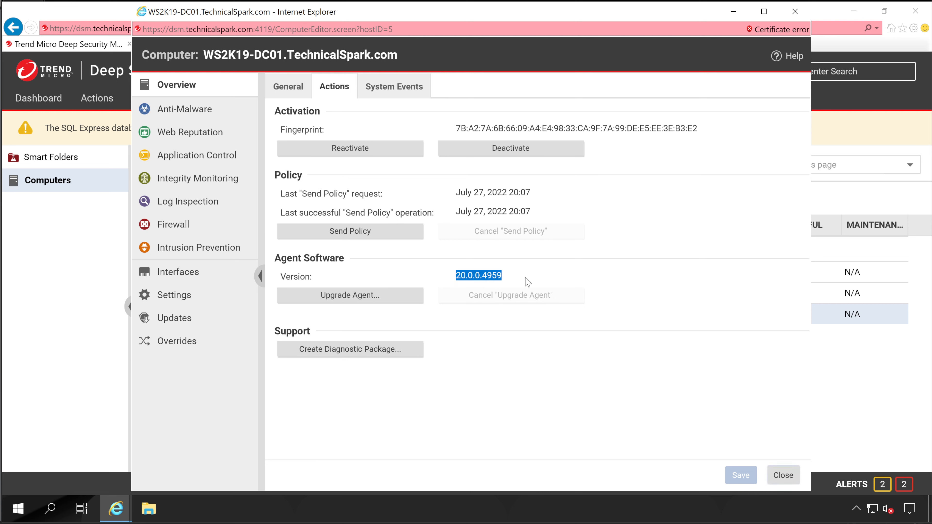
left_click(514, 283)
left_click_drag(457, 282, 518, 278)
left_click(785, 483)
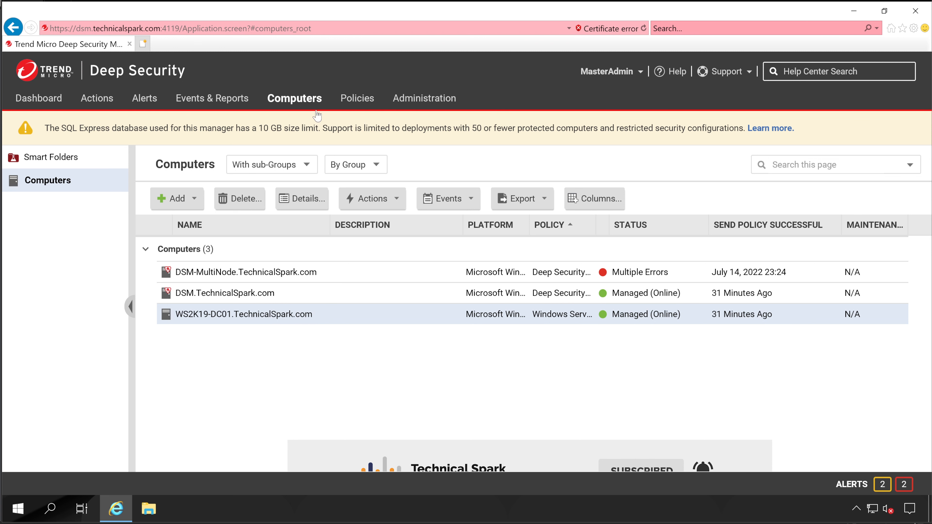
- Back in Relay Management, pick WS2K19-DC01 as a new relay, then cancel without adding it
left_click(425, 98)
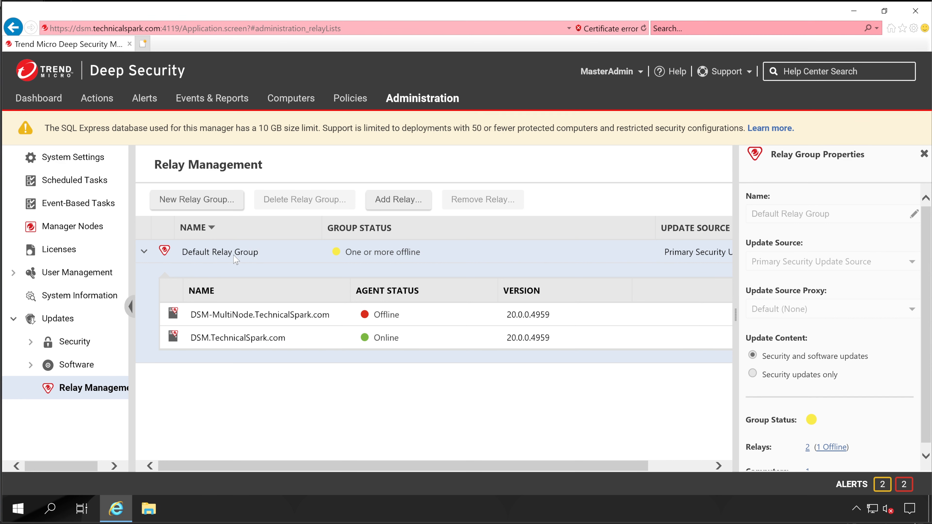
left_click(398, 200)
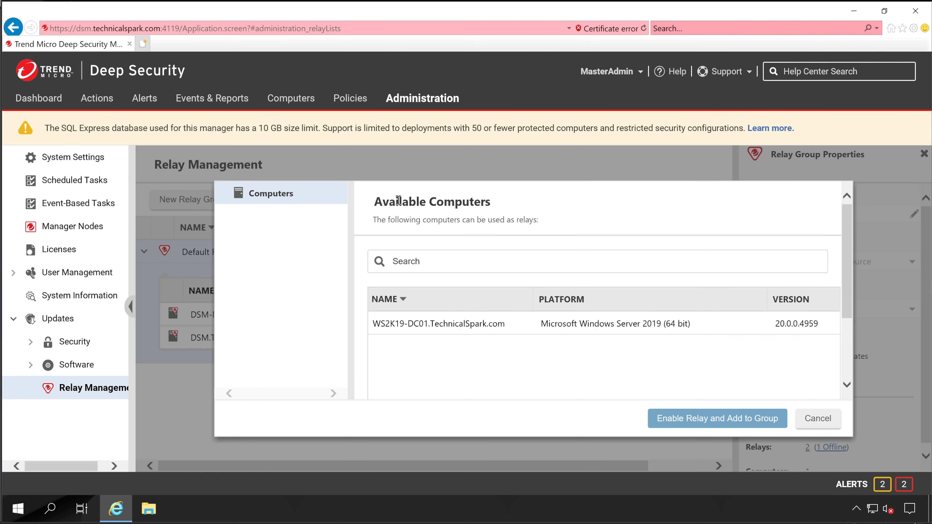
left_click(398, 326)
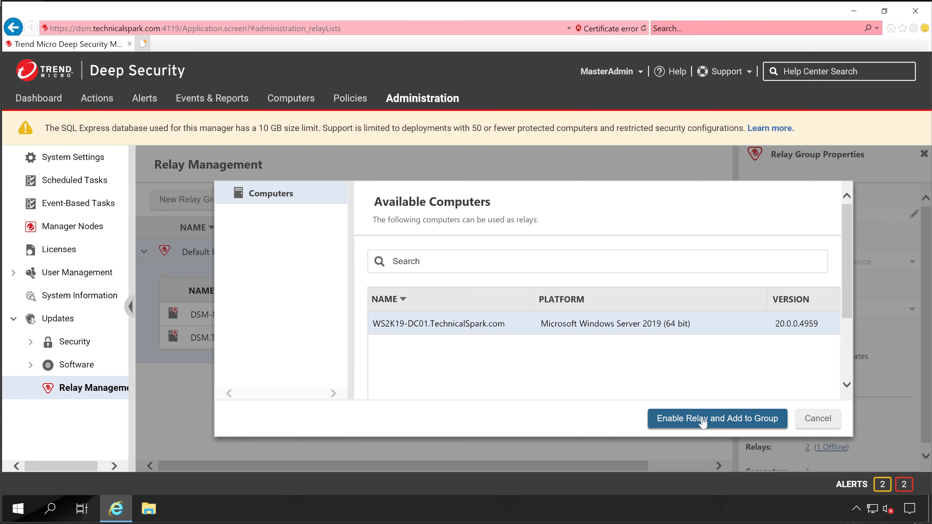
left_click(830, 428)
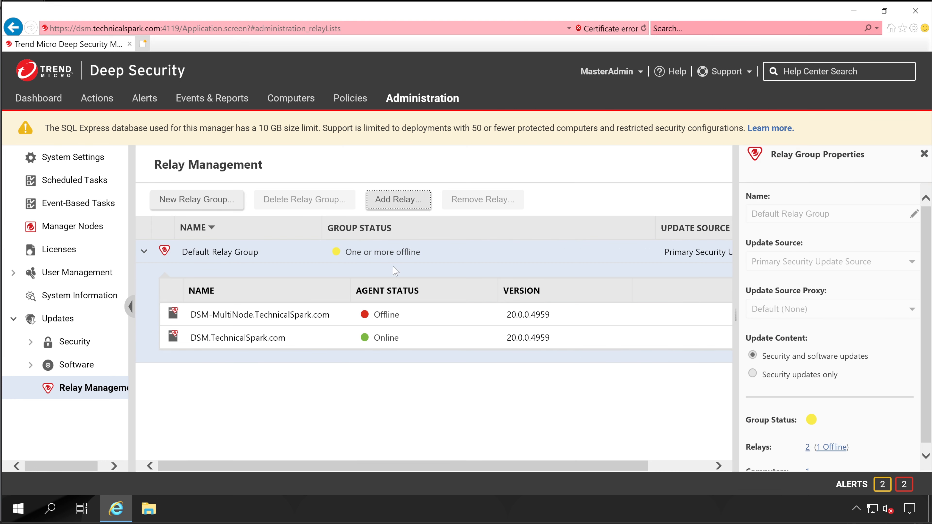
- Create a new relay group and rename it 'Relay Group- Test'
left_click(207, 200)
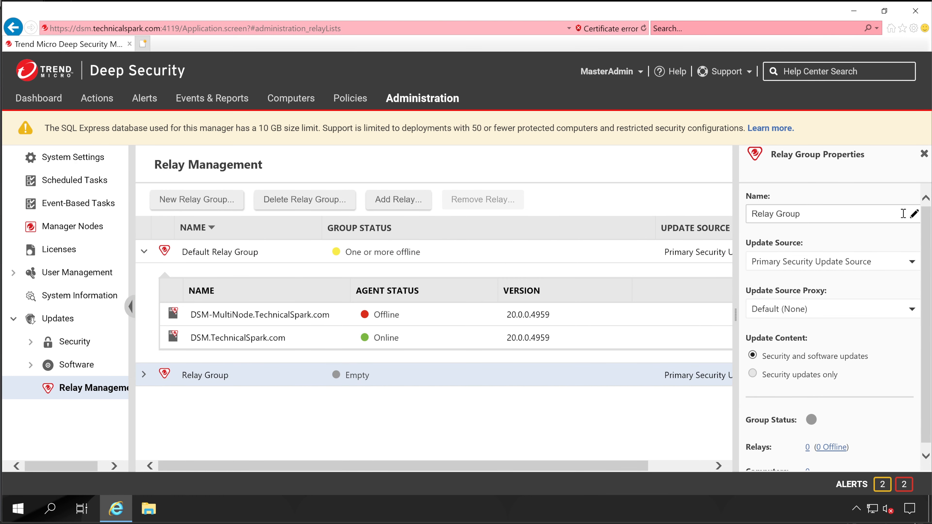
left_click(913, 214)
key("End")
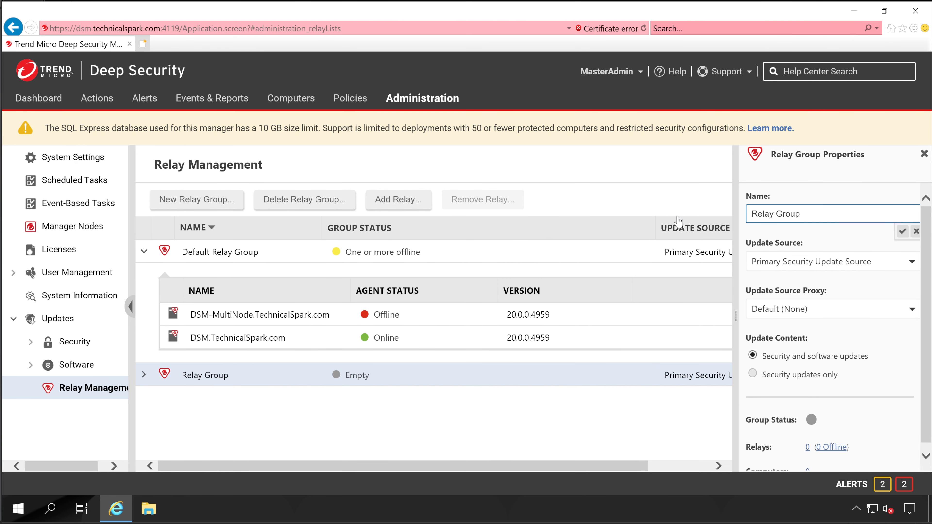
type("Test")
key("Return")
type("-")
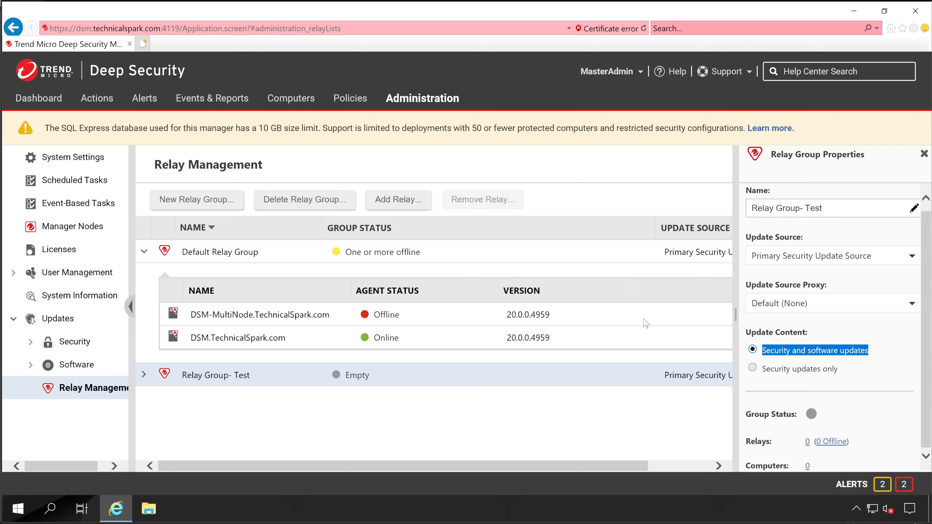
- Expand Relay Group- Test and list the computers available to add as relays
left_click(922, 155)
left_click(144, 375)
left_click(398, 200)
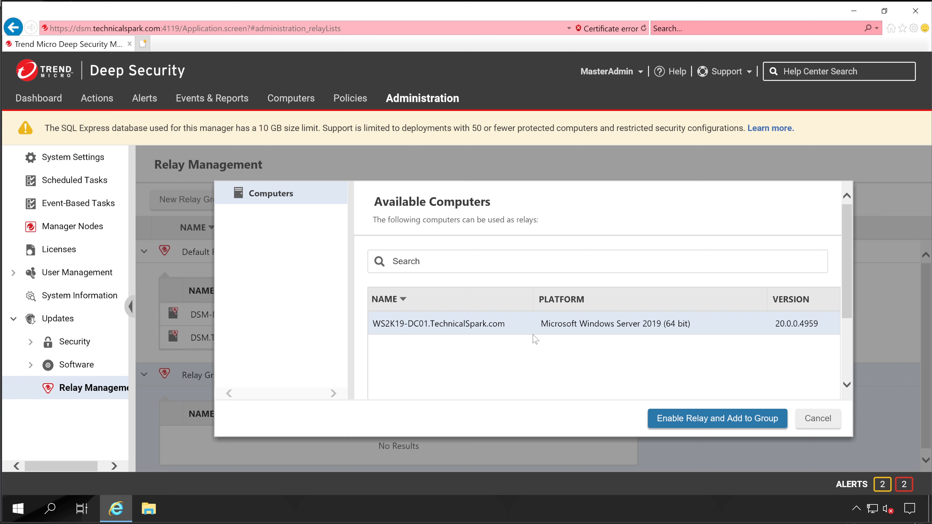
- Enable WS2K19-DC01 as a relay in Relay Group- Test, then select the offline DSM-MultiNode relay
left_click(717, 418)
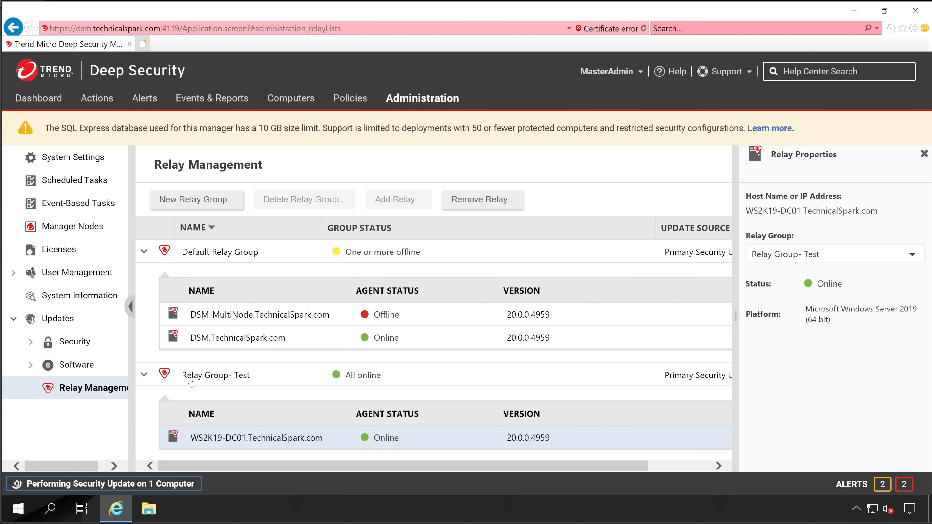
left_click(283, 320)
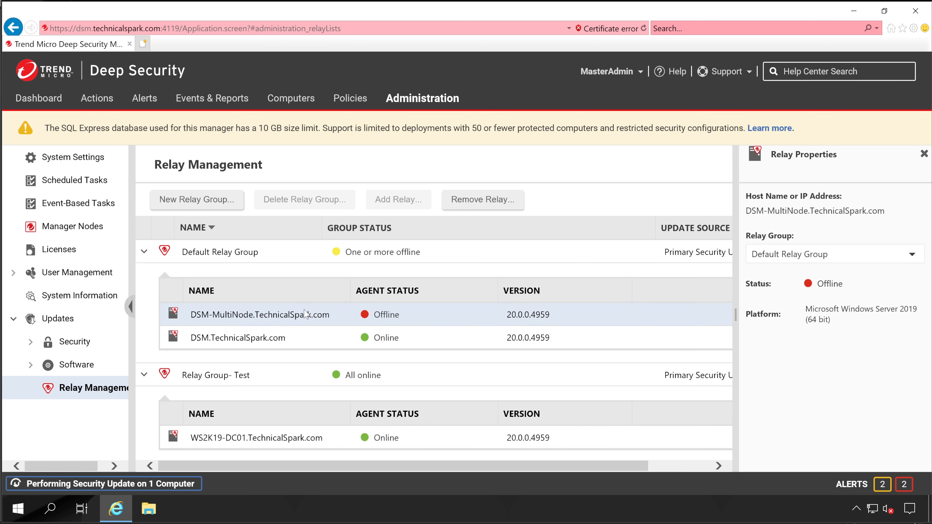
- Remove the offline DSM-MultiNode relay and collapse both the Default and Test relay groups
left_click(468, 201)
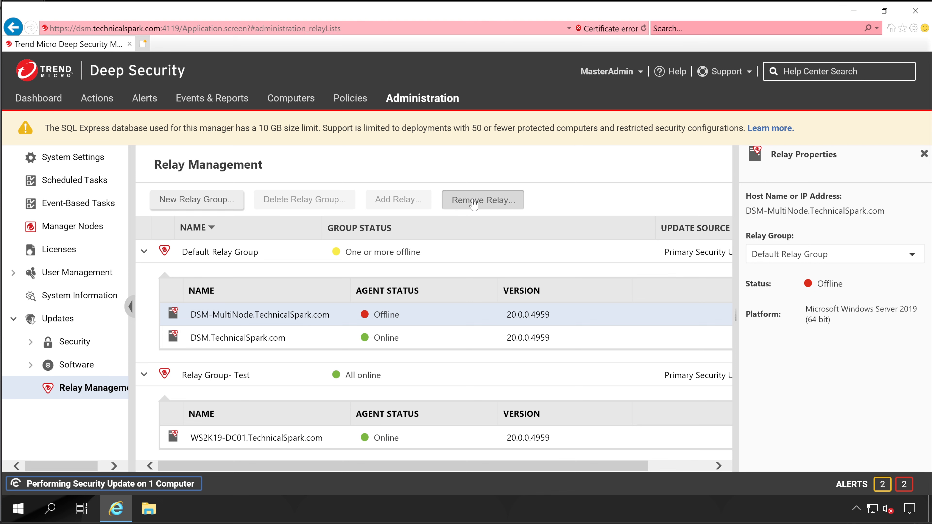
left_click(562, 354)
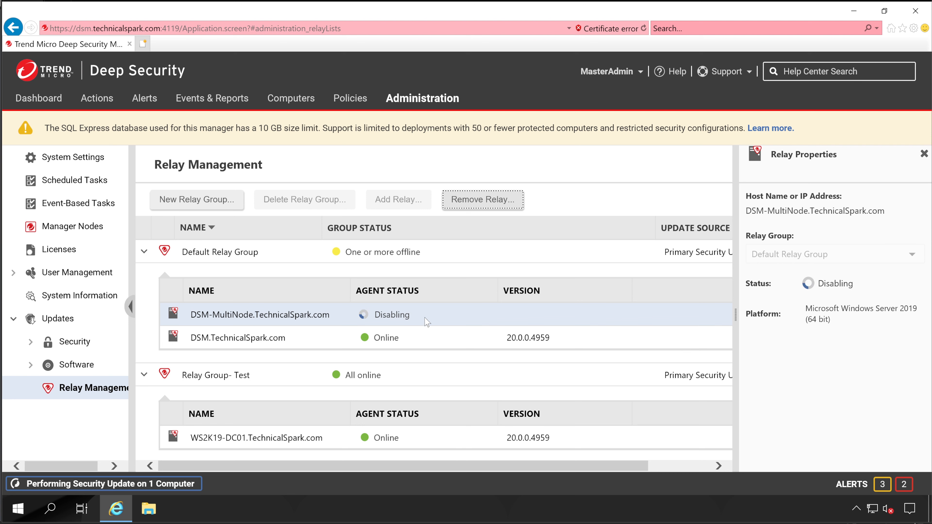
left_click(421, 355)
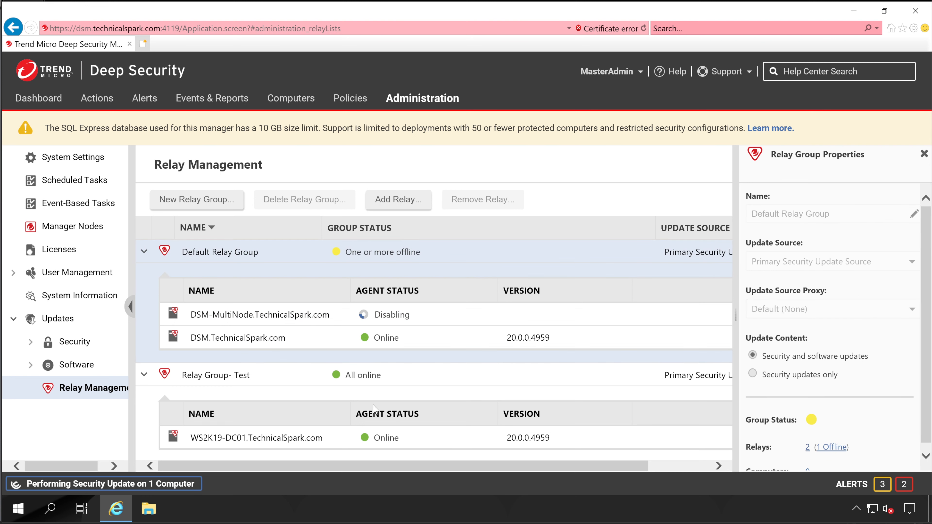
left_click(144, 376)
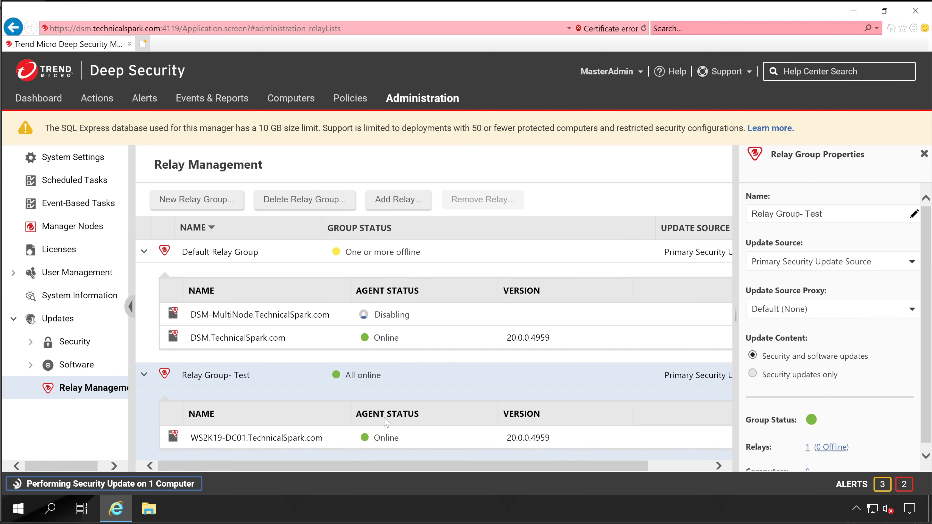
left_click(144, 375)
left_click(144, 252)
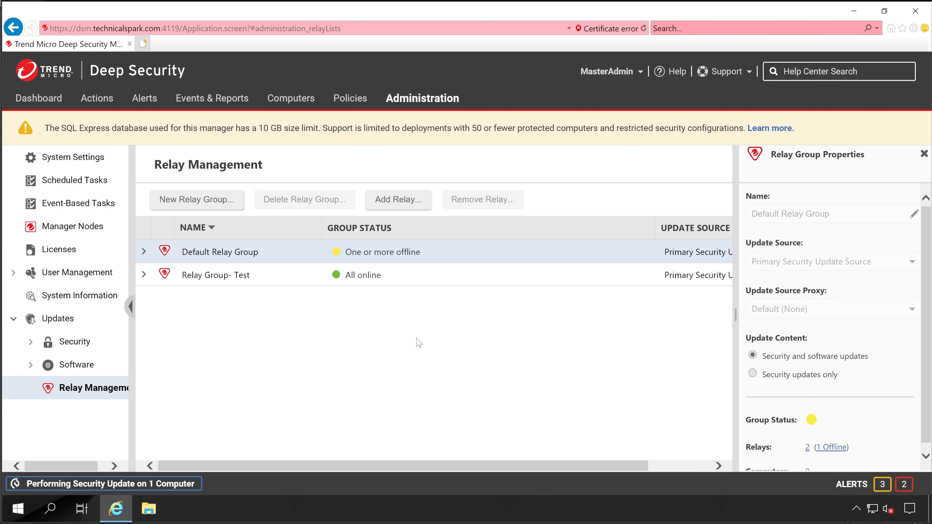